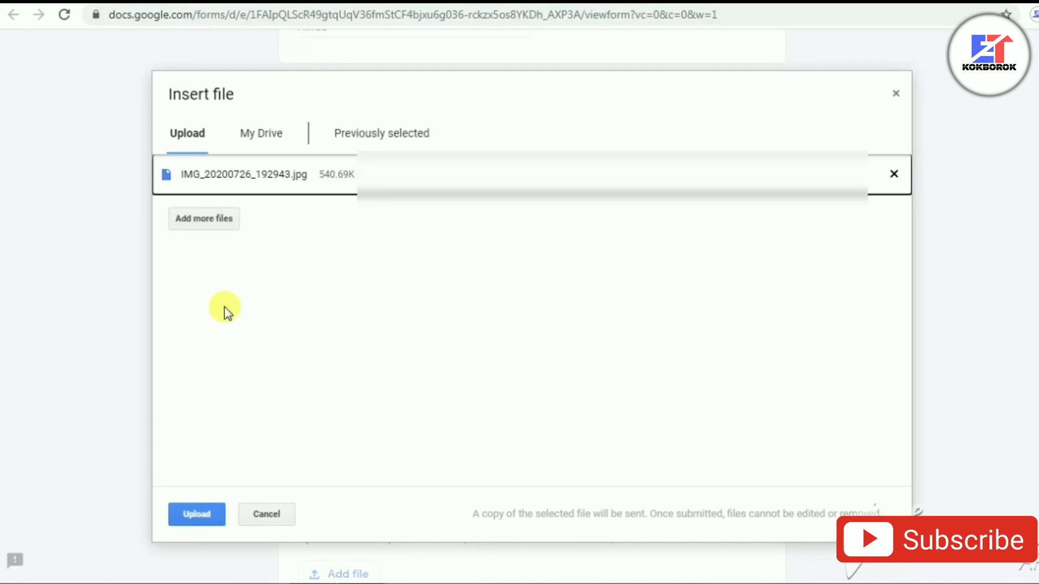
# Step: Upload the caste certificate image and answer No to the physically handicapped question
pyautogui.click(213, 513)
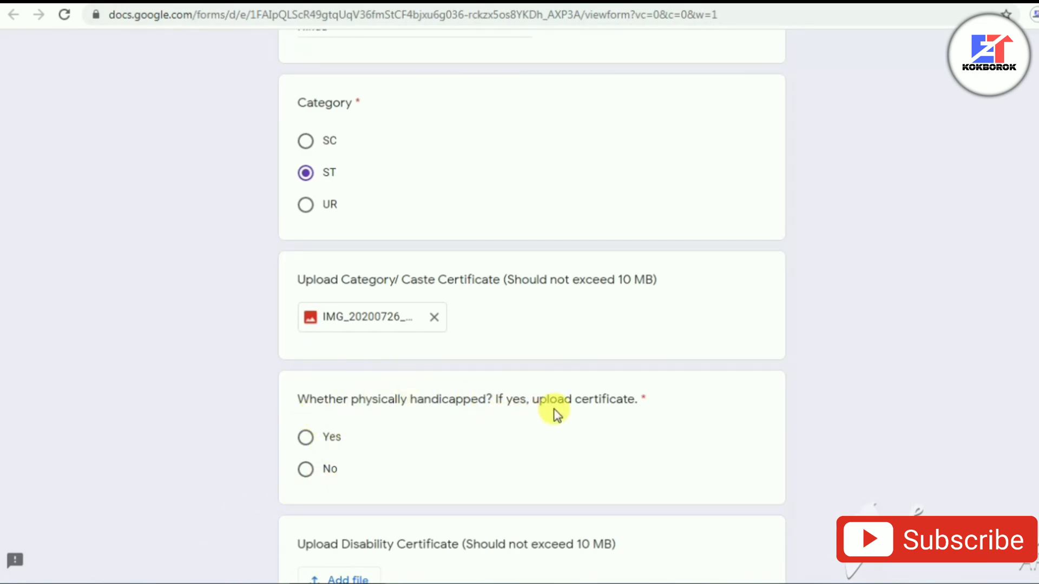
pyautogui.click(305, 470)
pyautogui.scroll(-3, 304, 476)
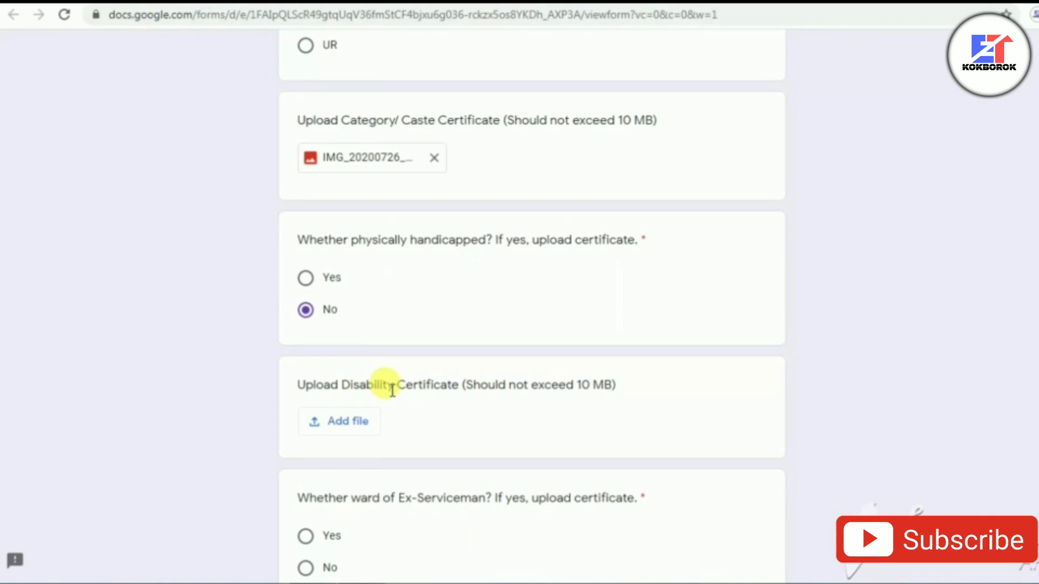
pyautogui.scroll(-1, 321, 446)
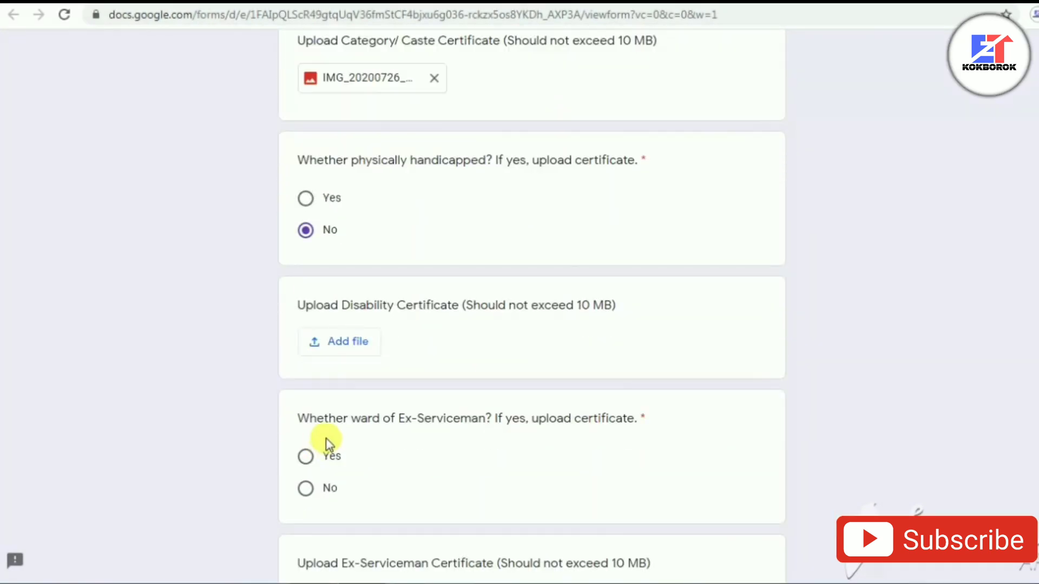
# Step: Answer No to the Ex-Serviceman question, leaving its certificate upload empty
pyautogui.click(306, 489)
pyautogui.scroll(-2, 309, 489)
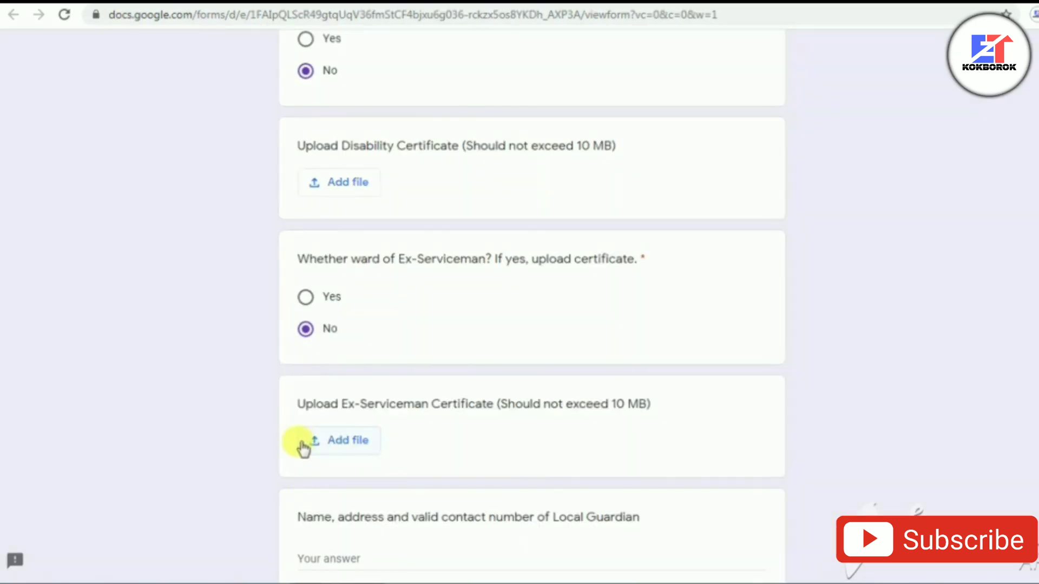
pyautogui.scroll(-3, 303, 448)
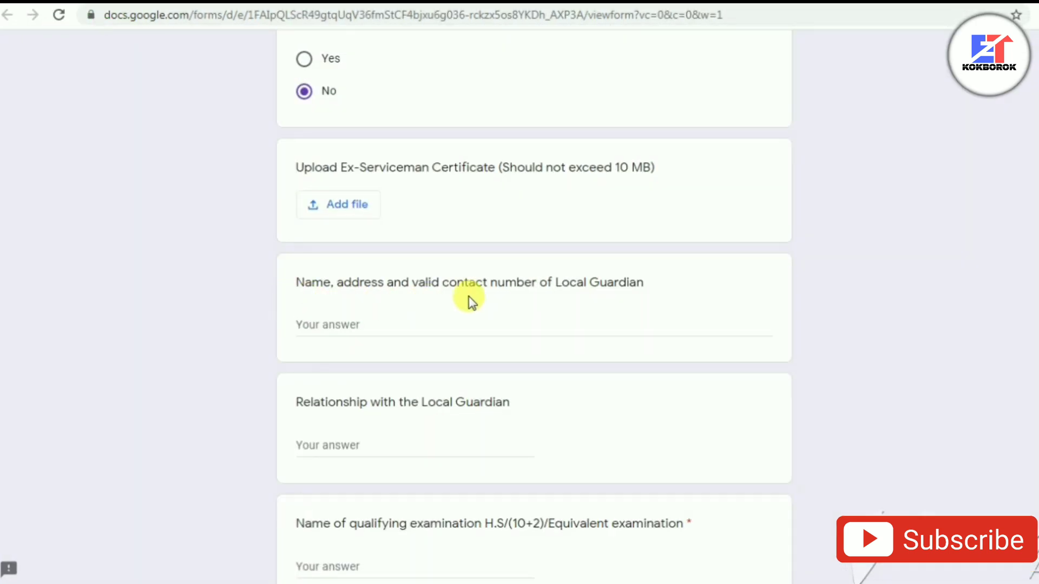
# Step: Enter the local guardian's full name and the relationship 'Brot', then select the qualifying examination field
pyautogui.click(340, 325)
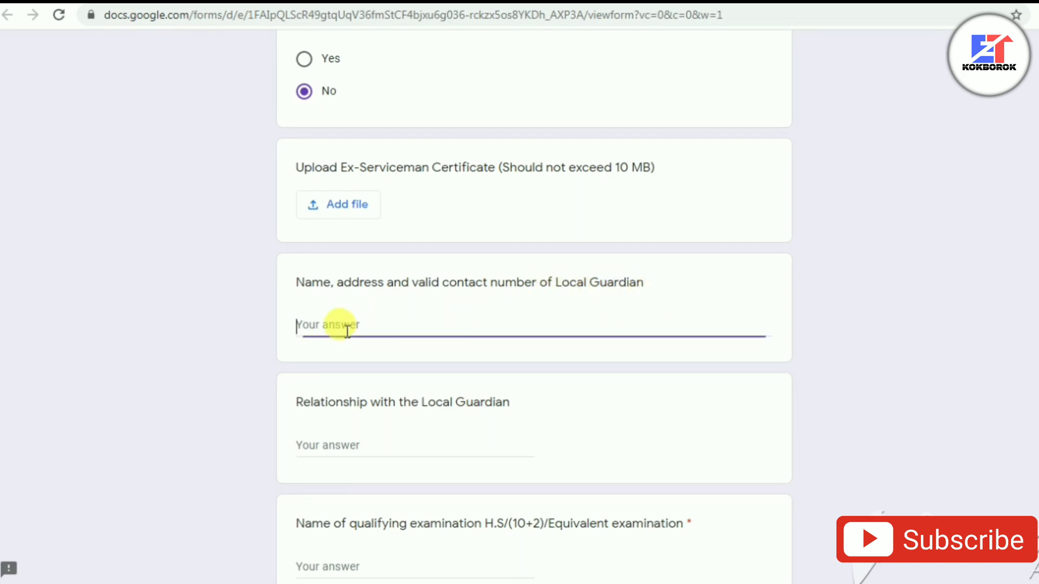
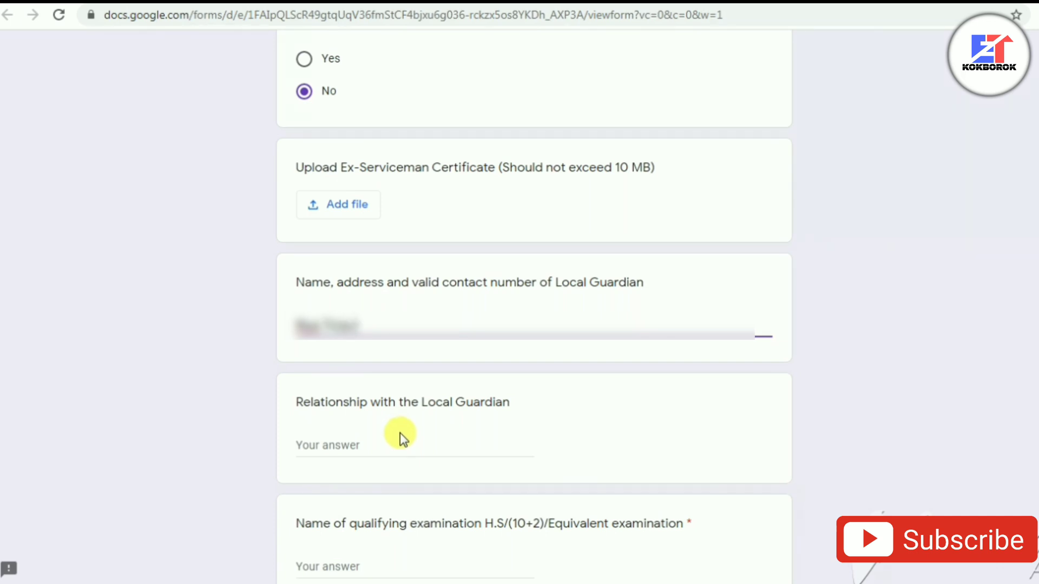
pyautogui.click(420, 451)
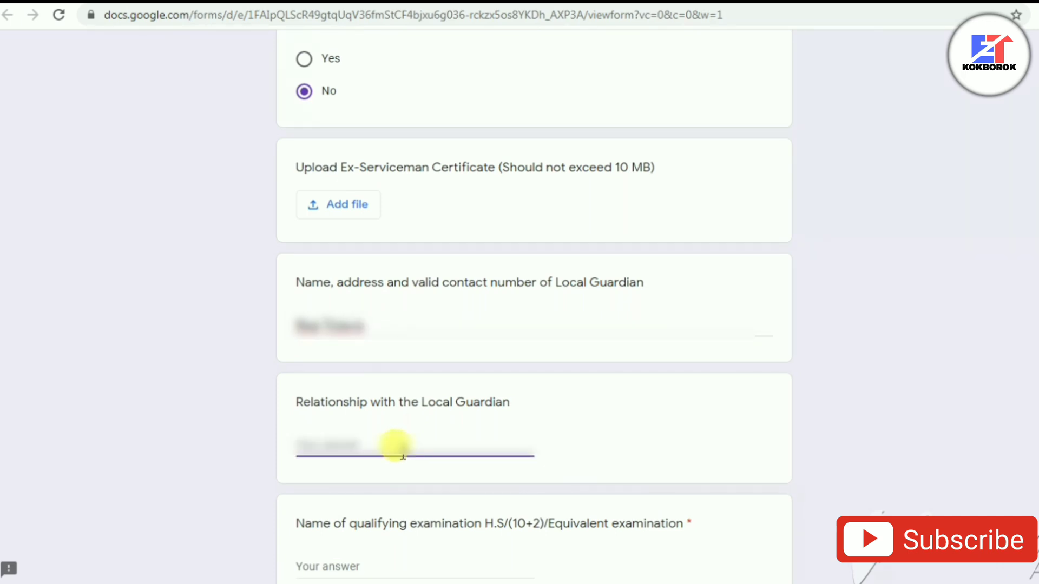
pyautogui.write('Bro')
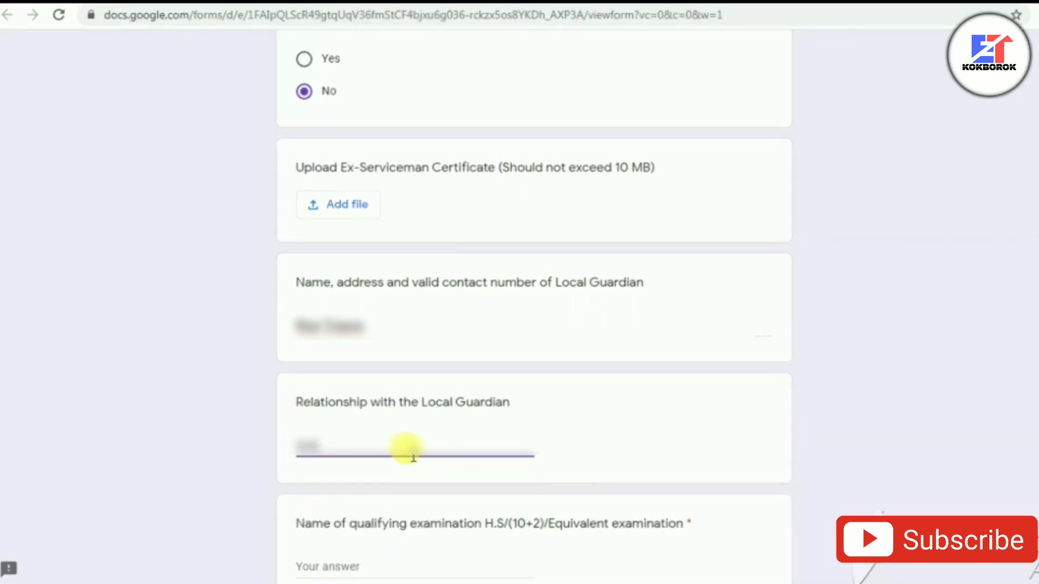
pyautogui.write('t')
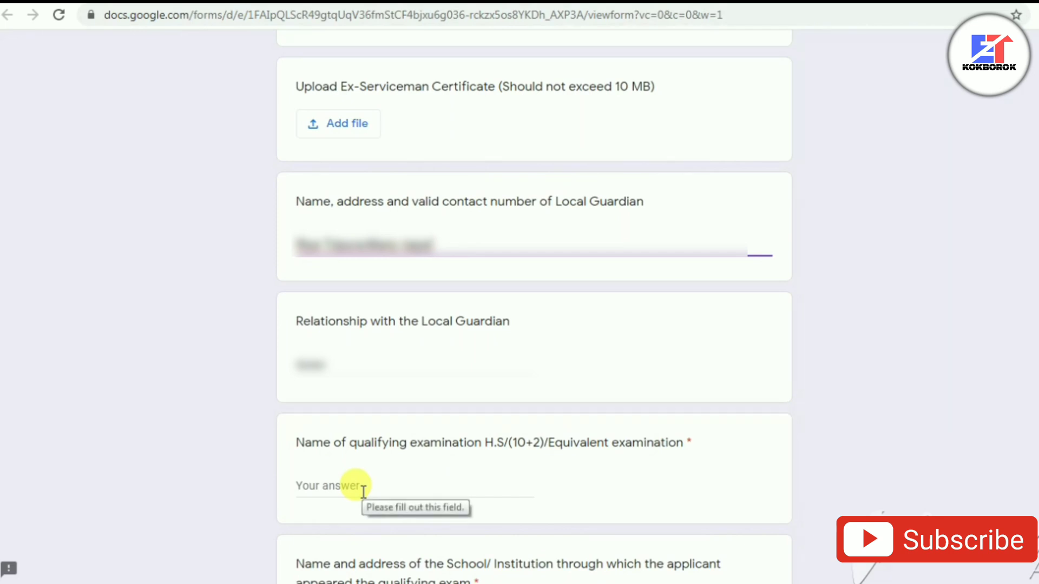
pyautogui.scroll(-2, 352, 487)
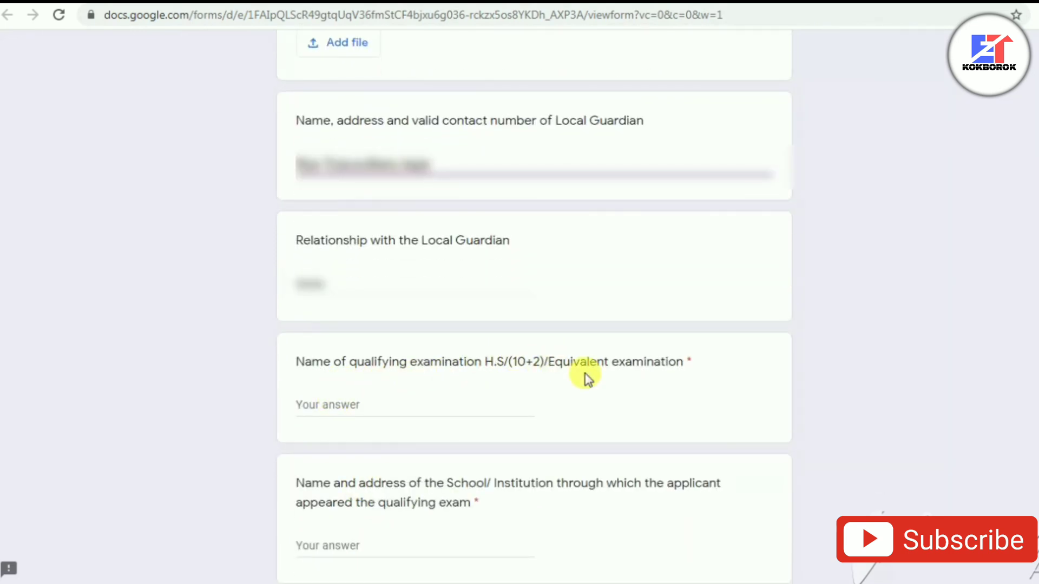
pyautogui.click(456, 403)
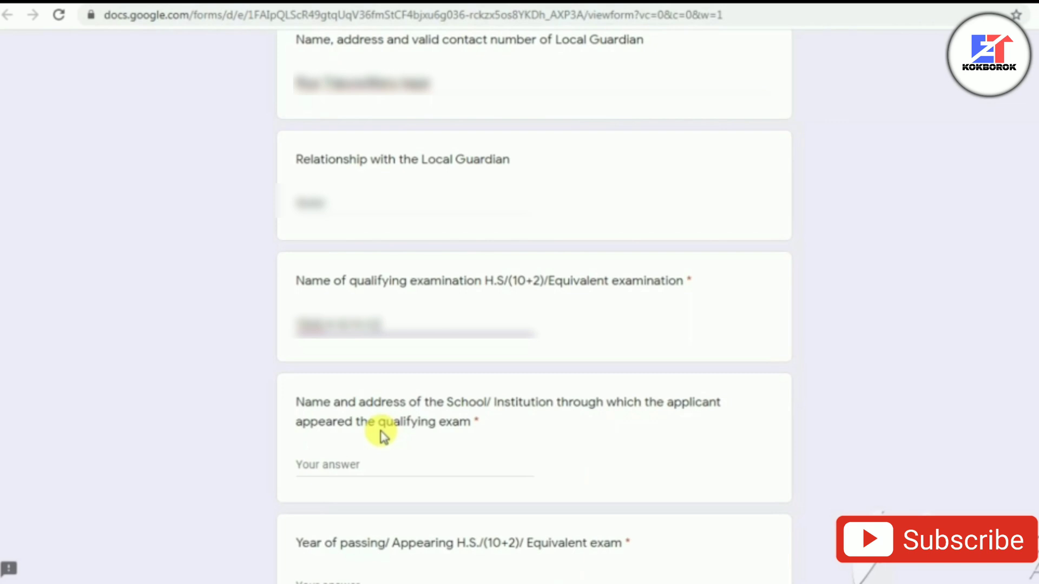
# Step: Enter 'Umakanta academy' as the school name and 2020 as the passing year
pyautogui.click(381, 464)
pyautogui.write('Umakanta academy')
pyautogui.scroll(-1, 406, 493)
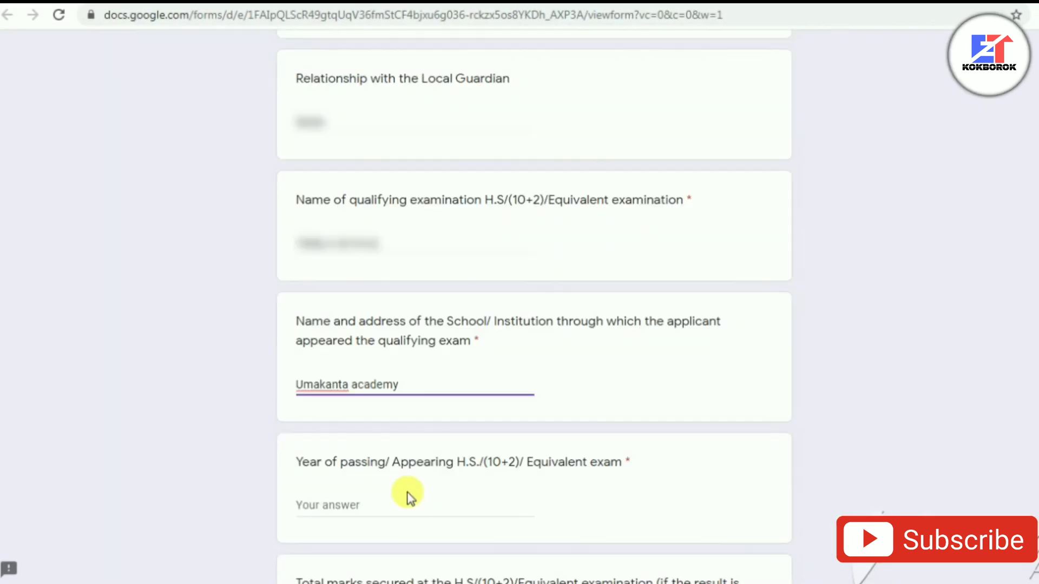
pyautogui.scroll(-1, 366, 424)
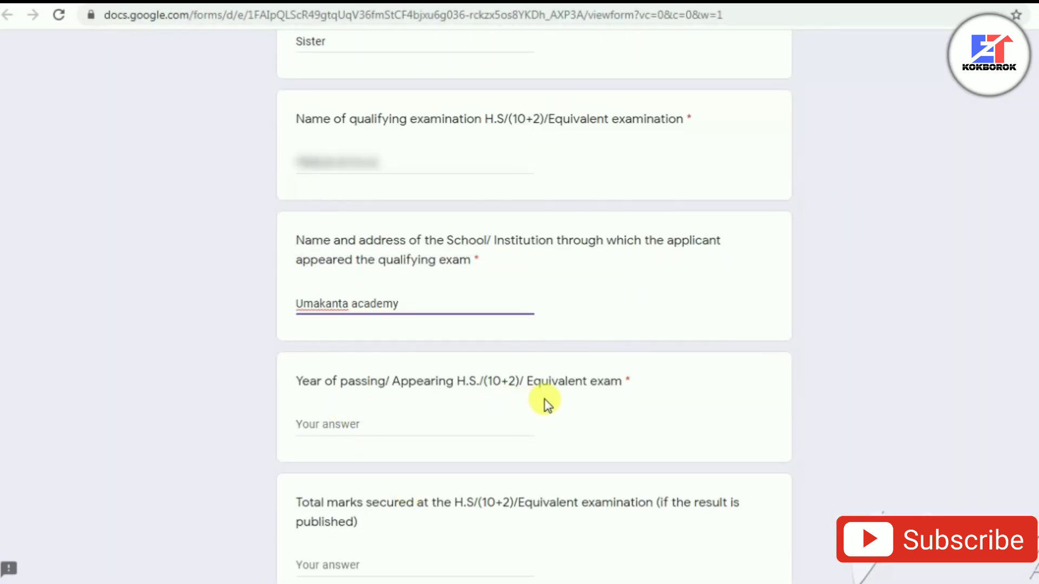
pyautogui.click(394, 420)
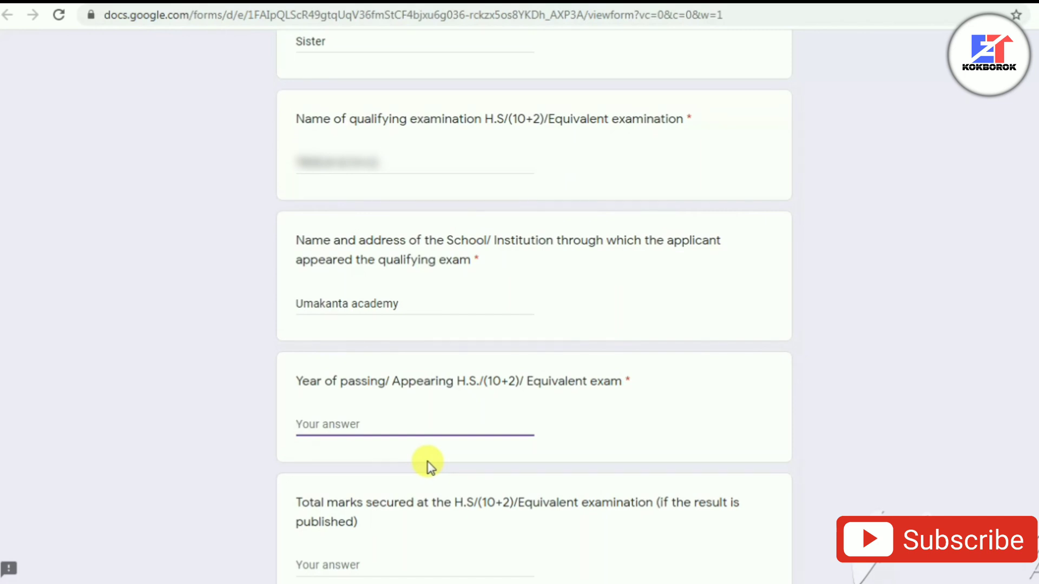
pyautogui.write('2020')
# Step: Enter total H.S. marks of 340 and a percentage of 68
pyautogui.scroll(-3, 433, 468)
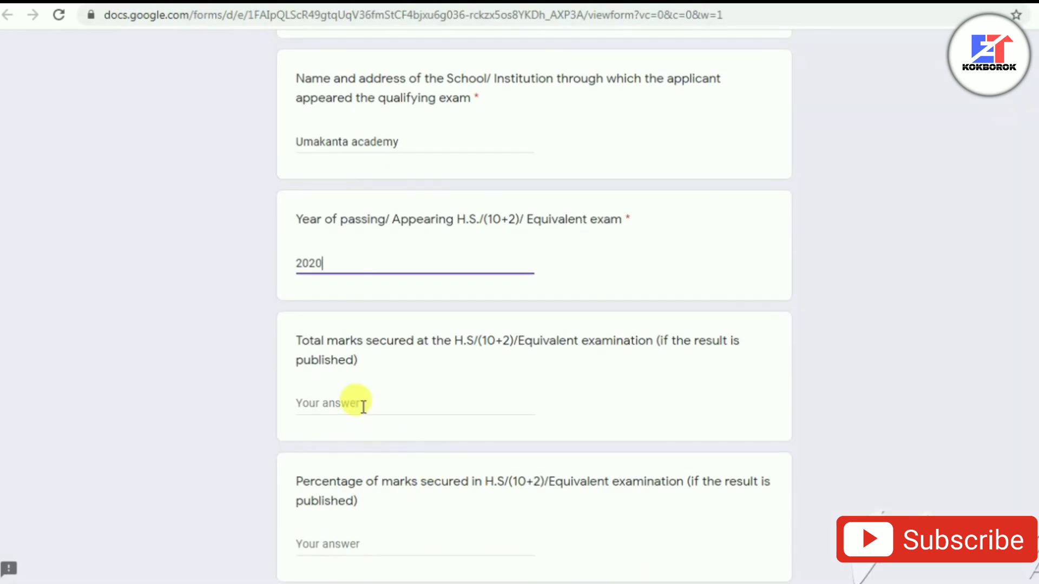
pyautogui.click(362, 402)
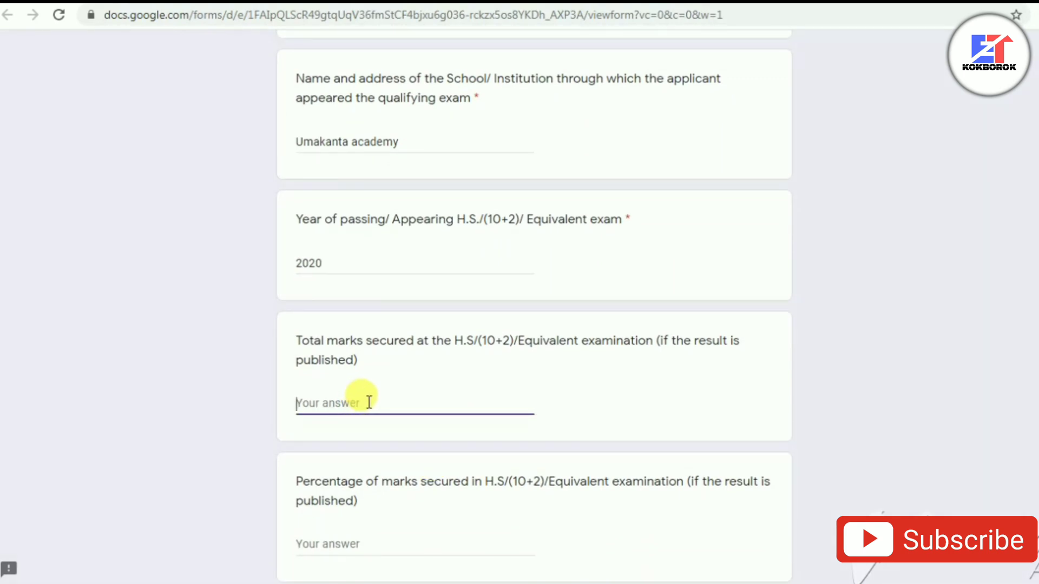
pyautogui.write('340')
pyautogui.scroll(-1, 364, 399)
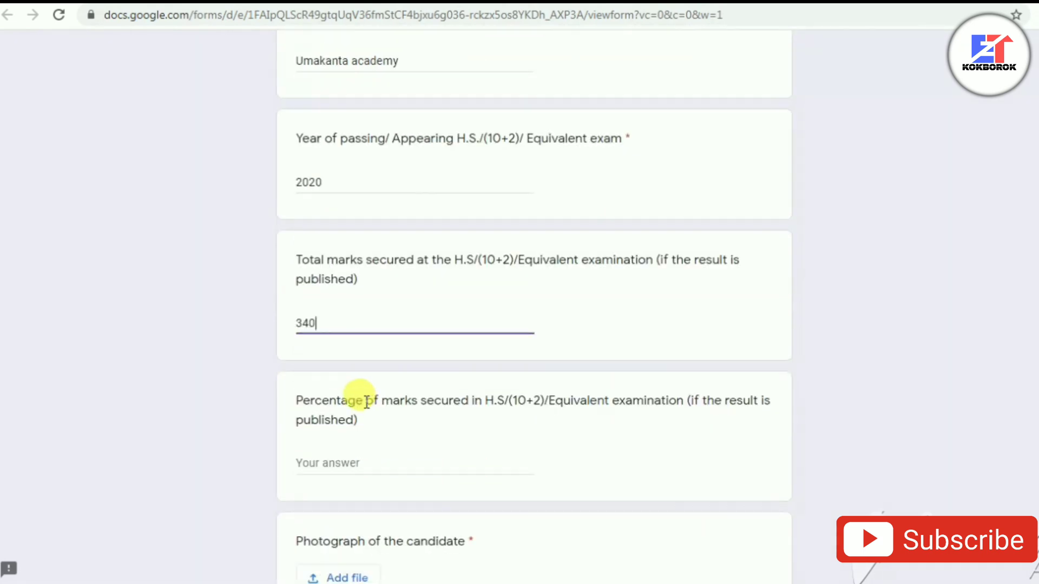
pyautogui.scroll(-1, 366, 401)
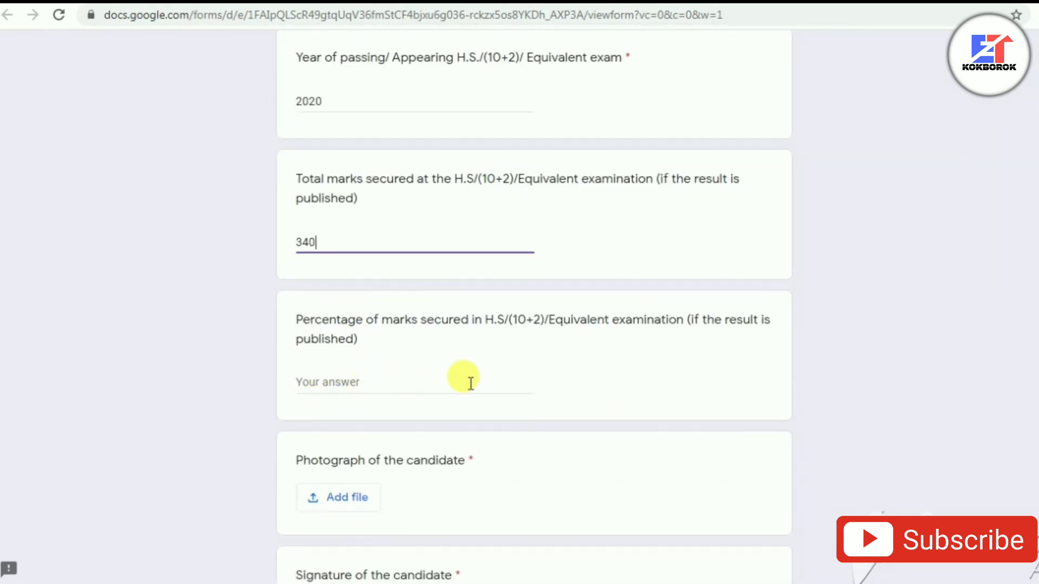
pyautogui.click(392, 383)
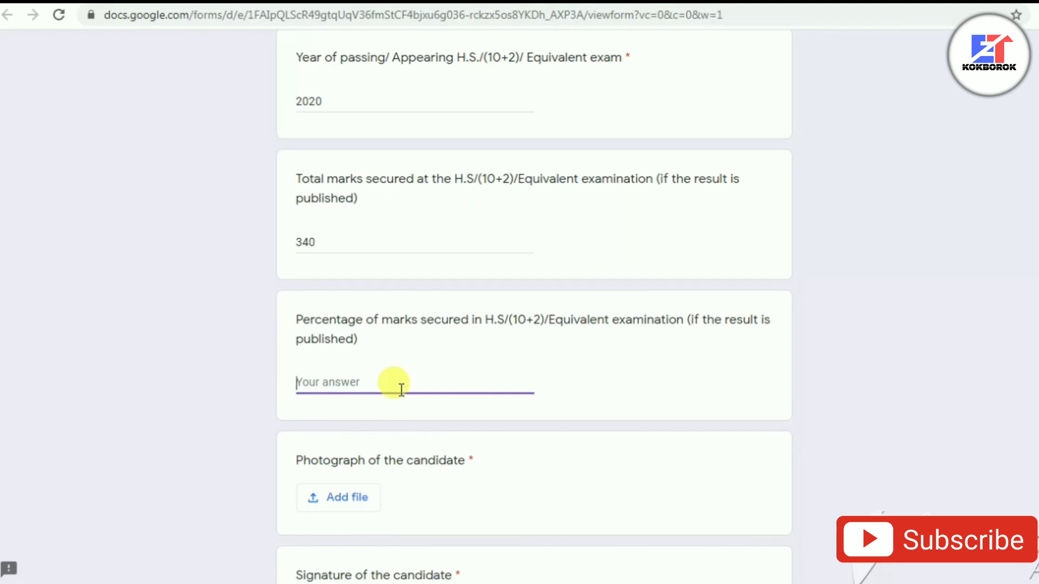
pyautogui.write('68')
pyautogui.scroll(-1, 379, 406)
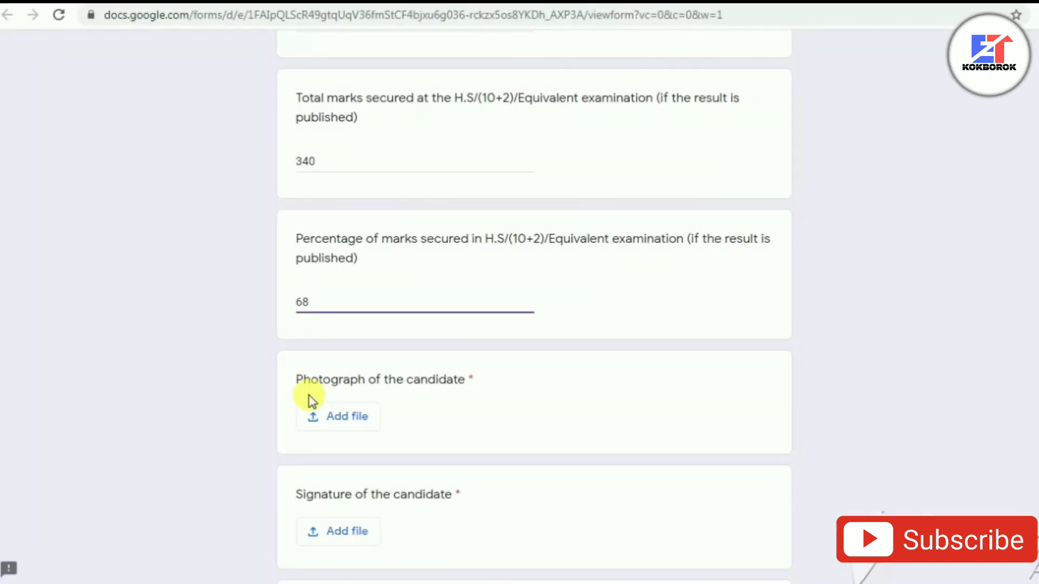
# Step: Attach the candidate's photograph from a file on the Desktop
pyautogui.click(359, 418)
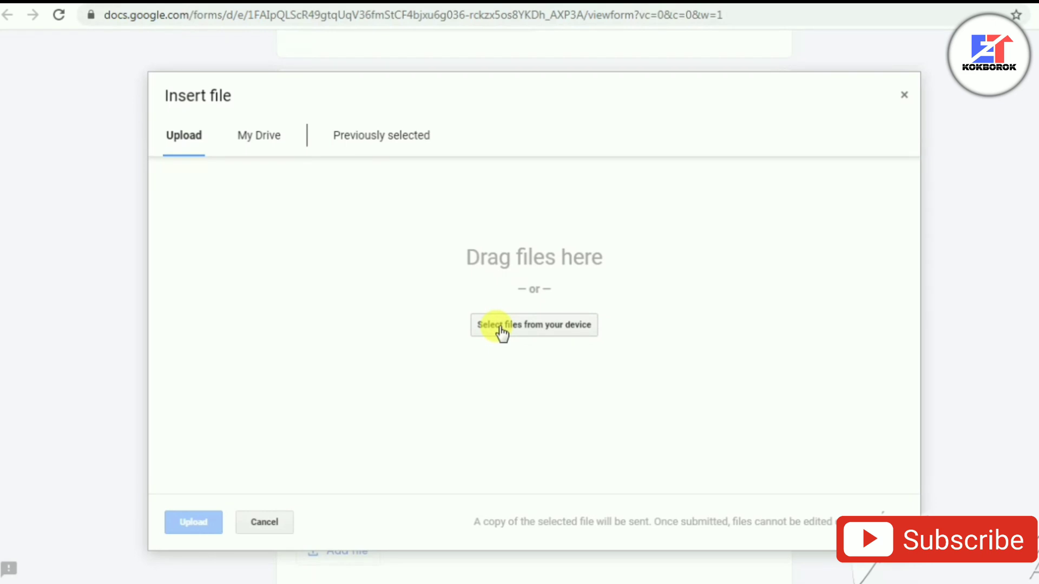
pyautogui.click(502, 331)
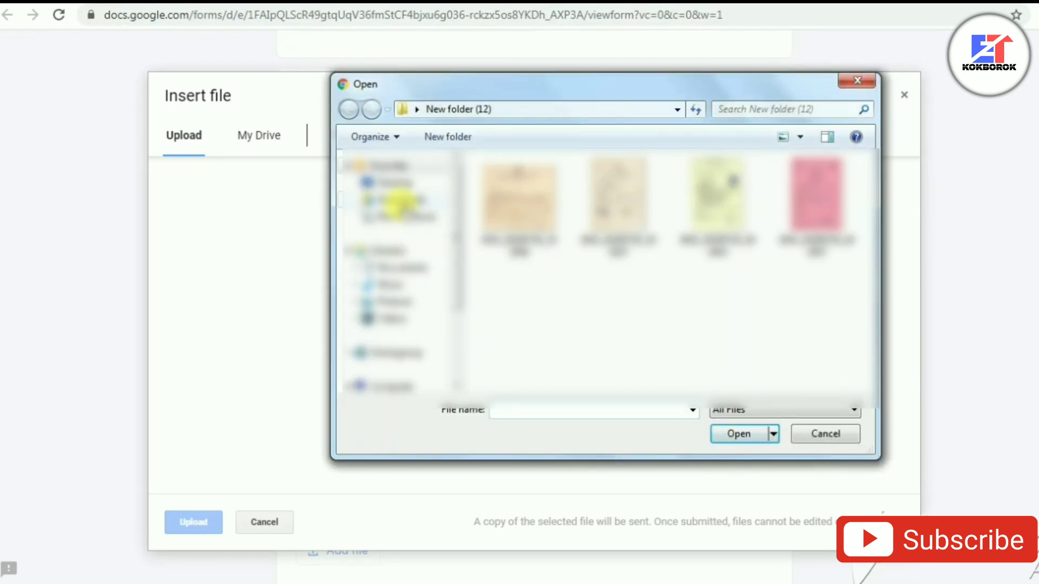
pyautogui.click(399, 183)
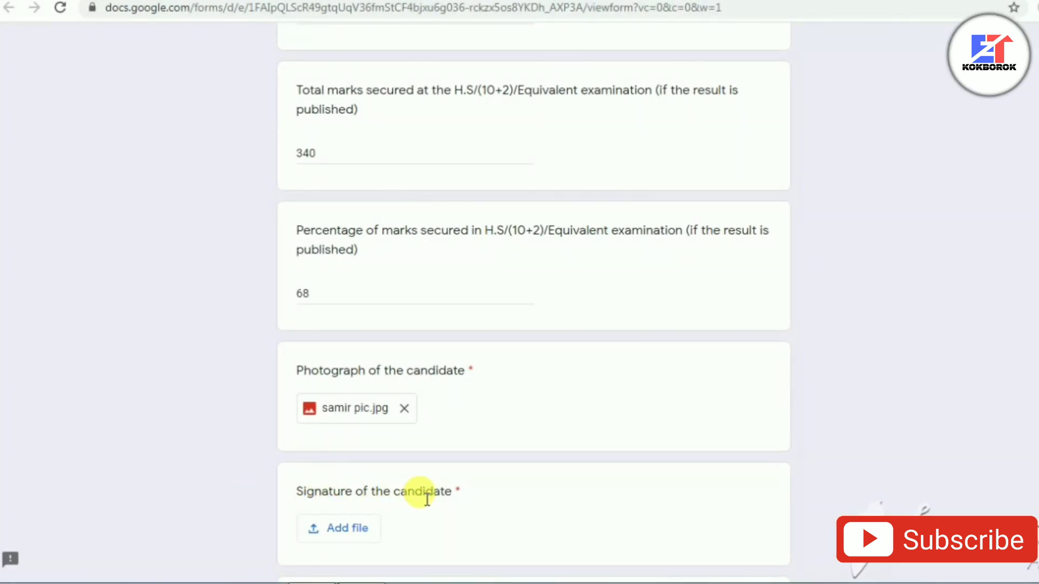
pyautogui.scroll(-2, 432, 498)
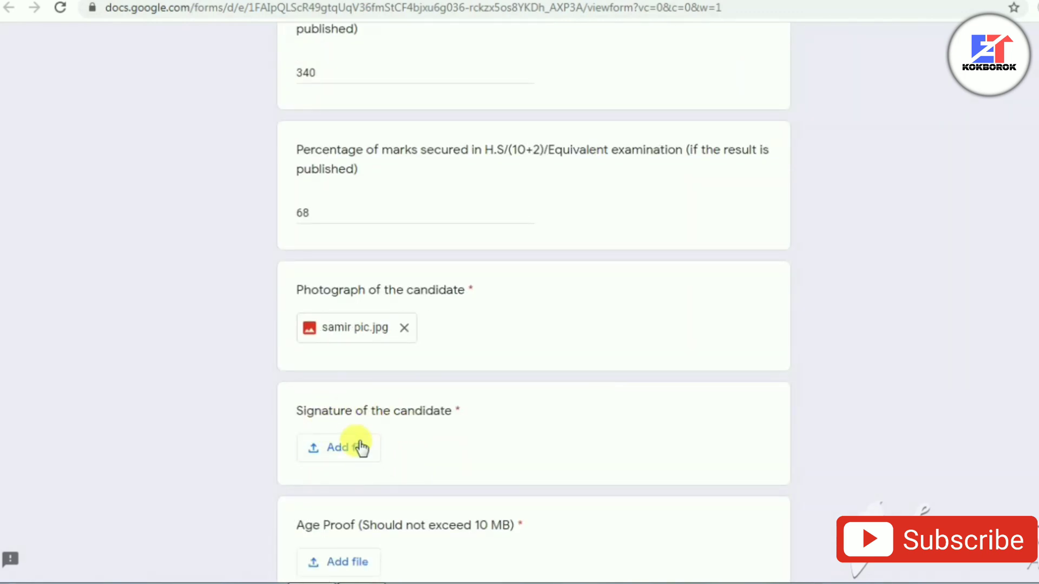
# Step: Attach signature.jpg as the signature and an IMG_20200726 image as age proof
pyautogui.click(346, 450)
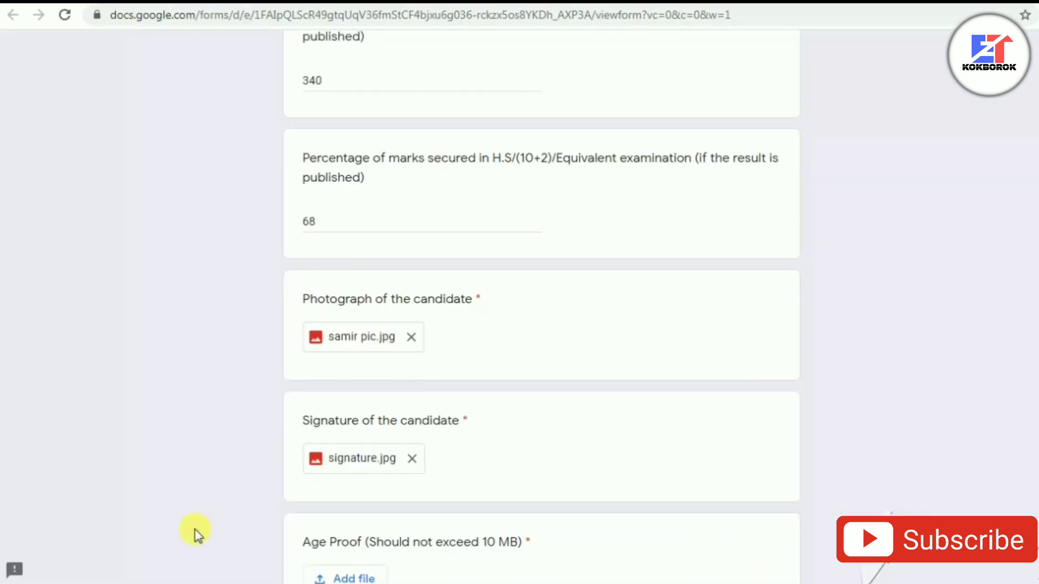
pyautogui.scroll(-3, 270, 529)
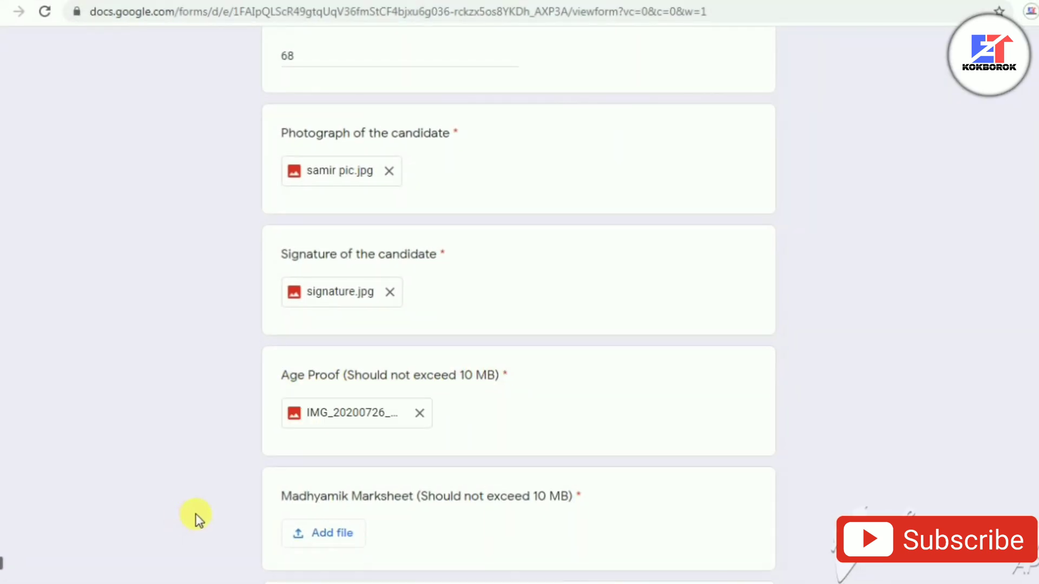
pyautogui.scroll(-3, 198, 515)
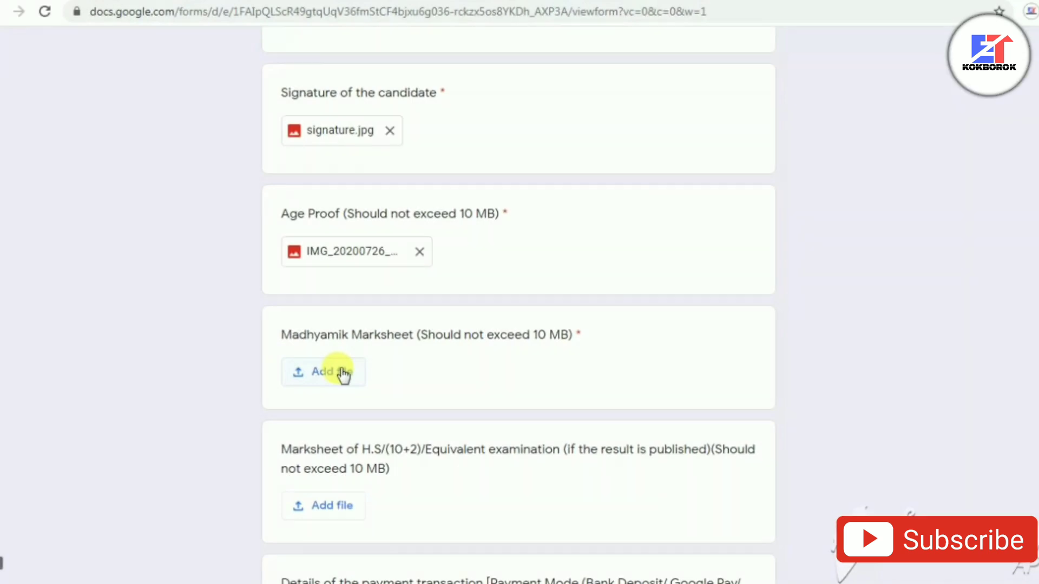
# Step: Upload IMG_20200726 images for the Madhyamik and H.S./(10+2) marksheet questions
pyautogui.click(343, 373)
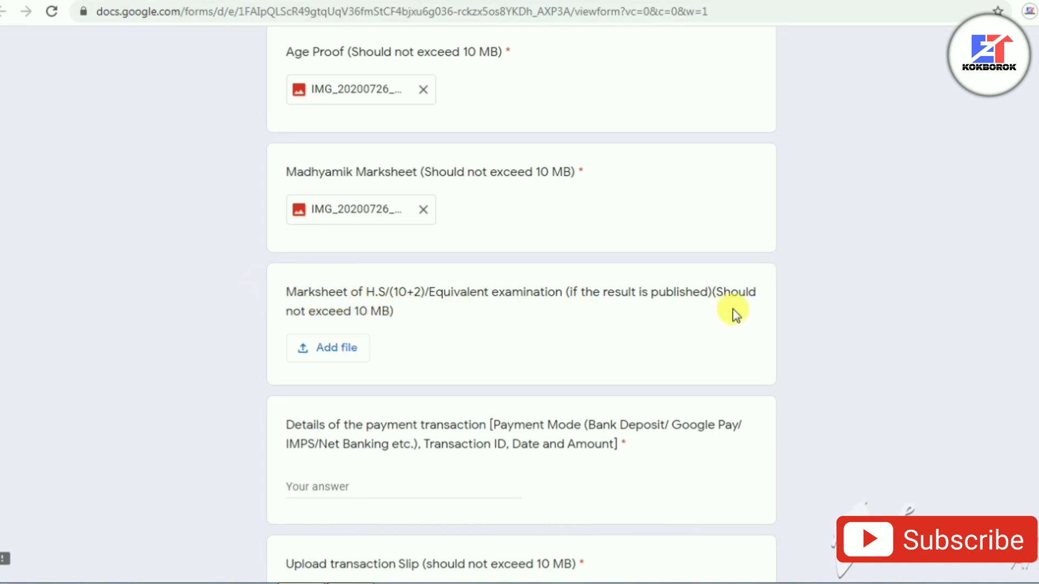
pyautogui.click(349, 352)
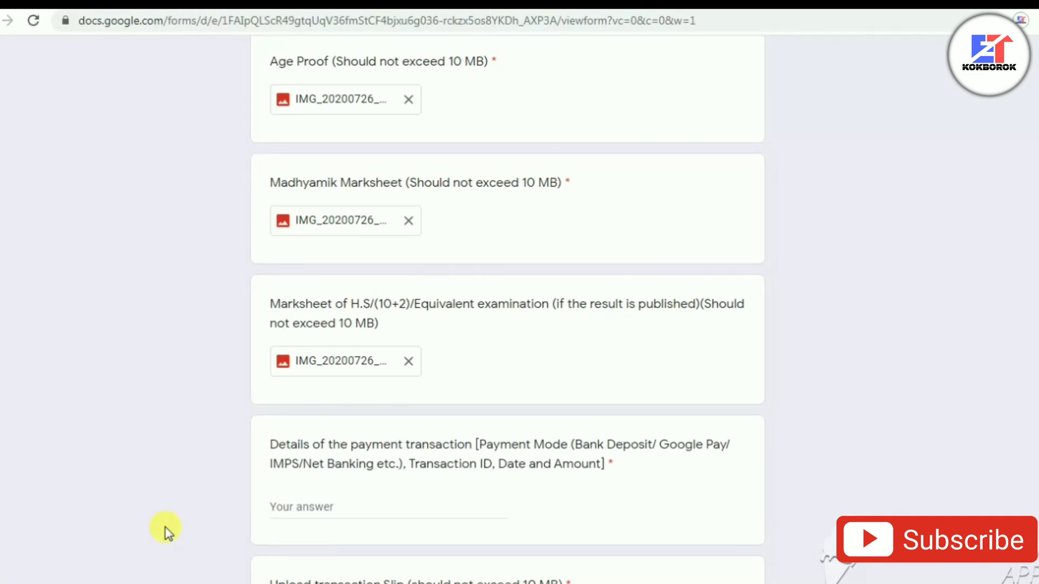
pyautogui.scroll(-3, 165, 529)
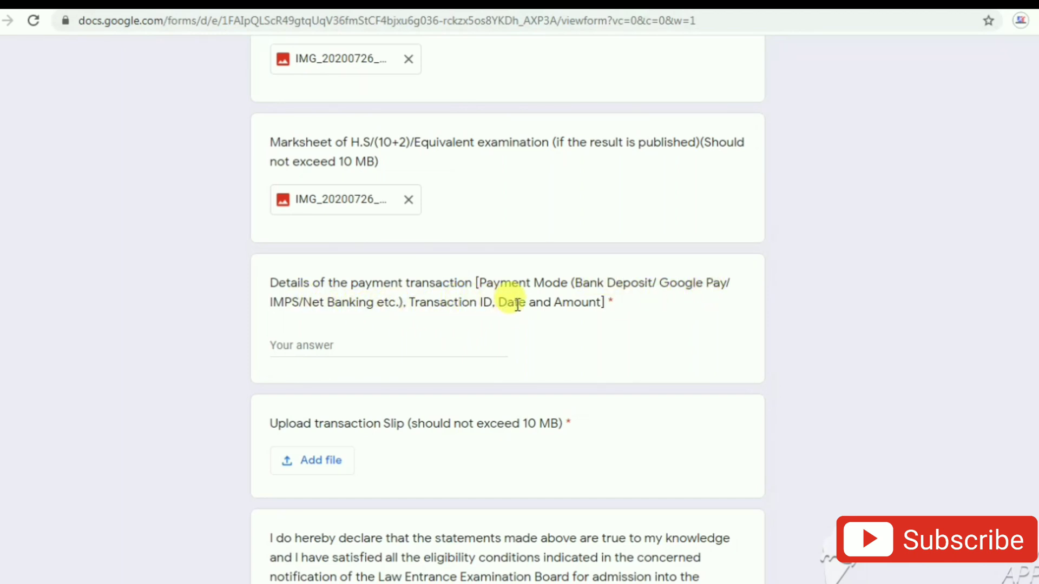
# Step: Enter 'Google pay' as the payment transaction details
pyautogui.click(318, 352)
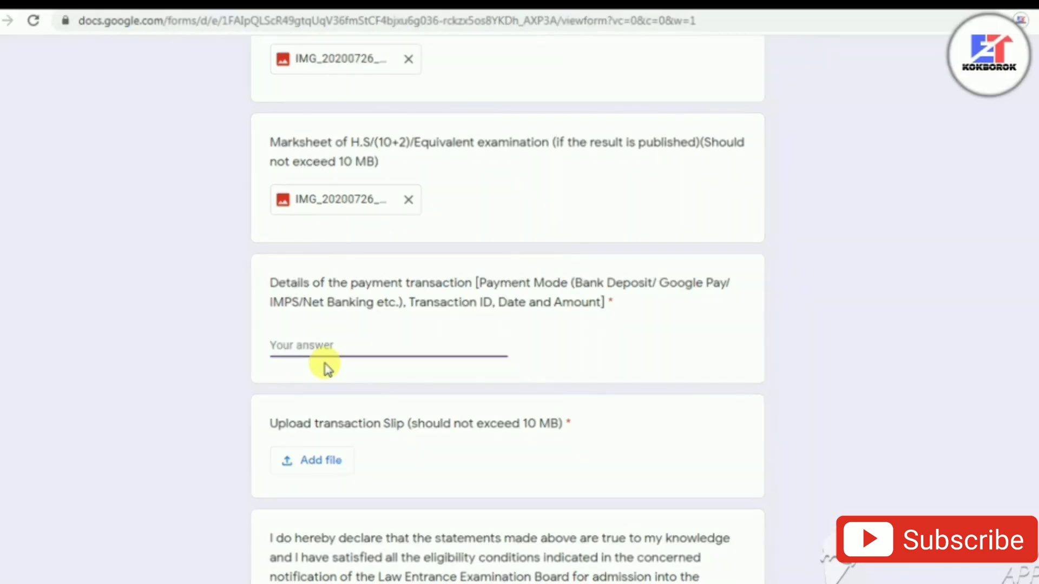
pyautogui.write('Google pay')
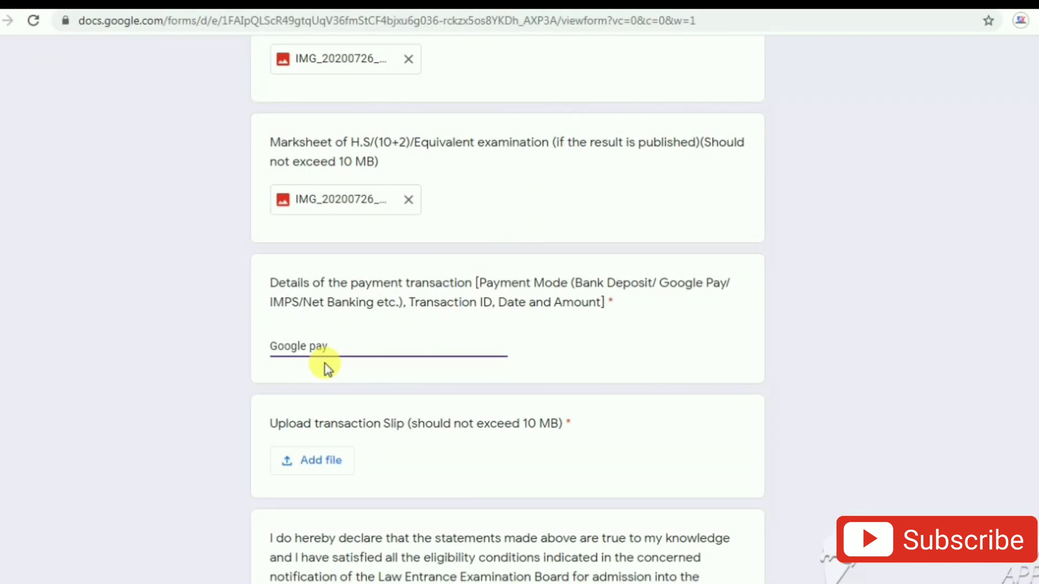
pyautogui.scroll(-2, 349, 379)
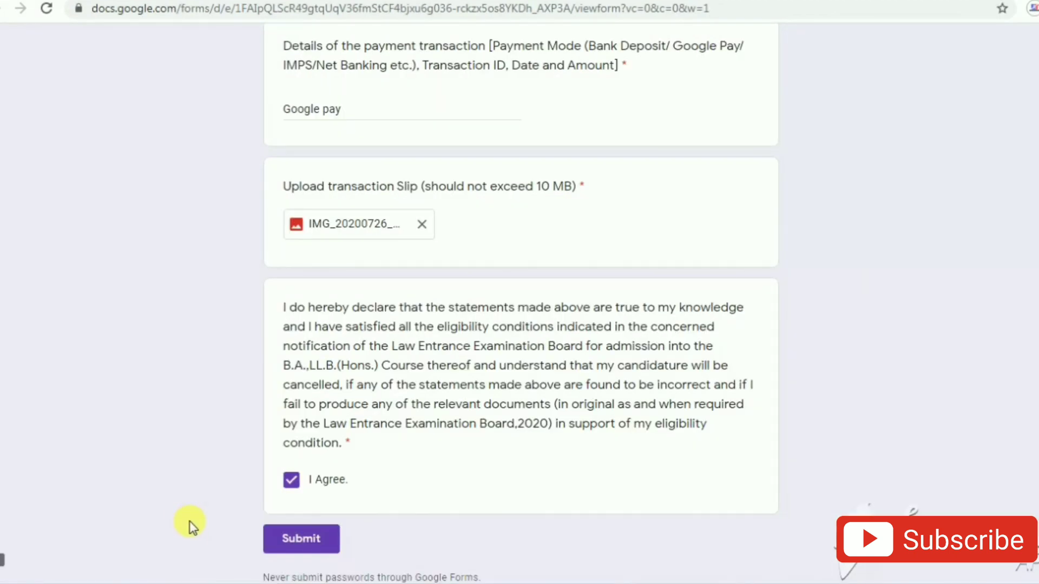
# Step: Tick I Agree on the declaration and submit the admission form
pyautogui.click(291, 480)
pyautogui.click(291, 480)
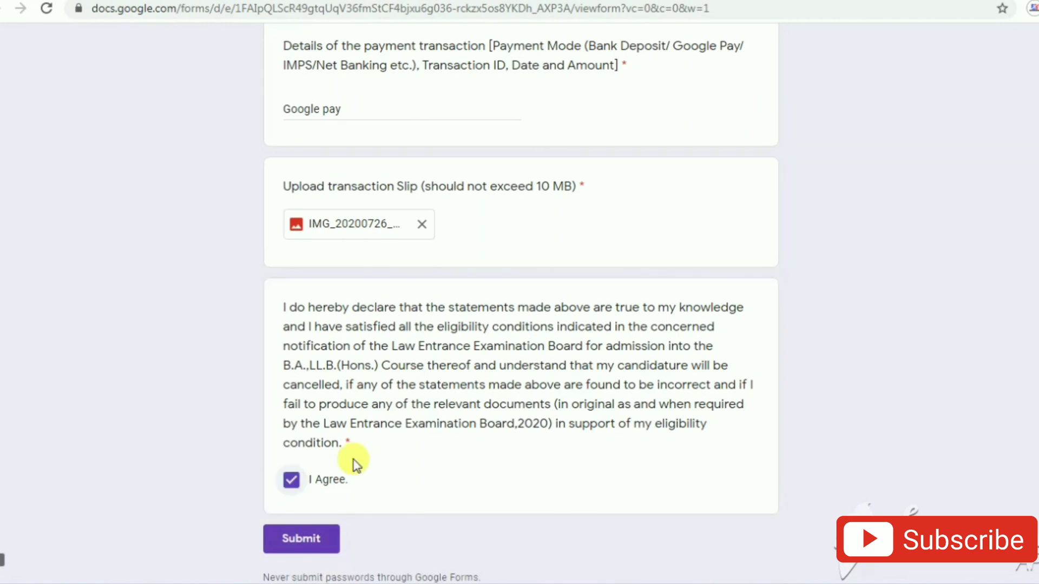
pyautogui.click(303, 544)
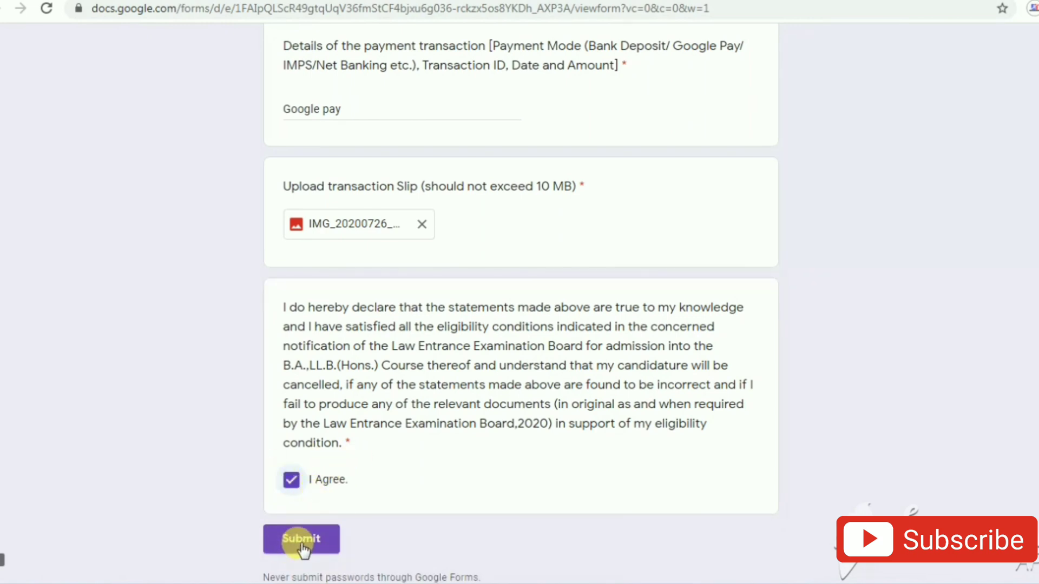